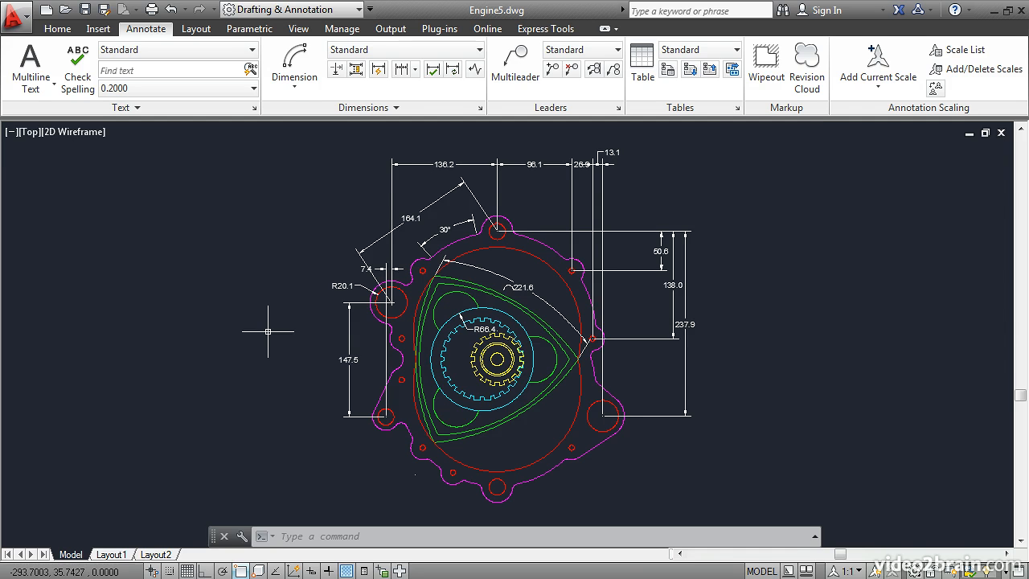
- Open the Standard dimension style for modification and show its dimension and extension line settings
text(d)
key(Return)
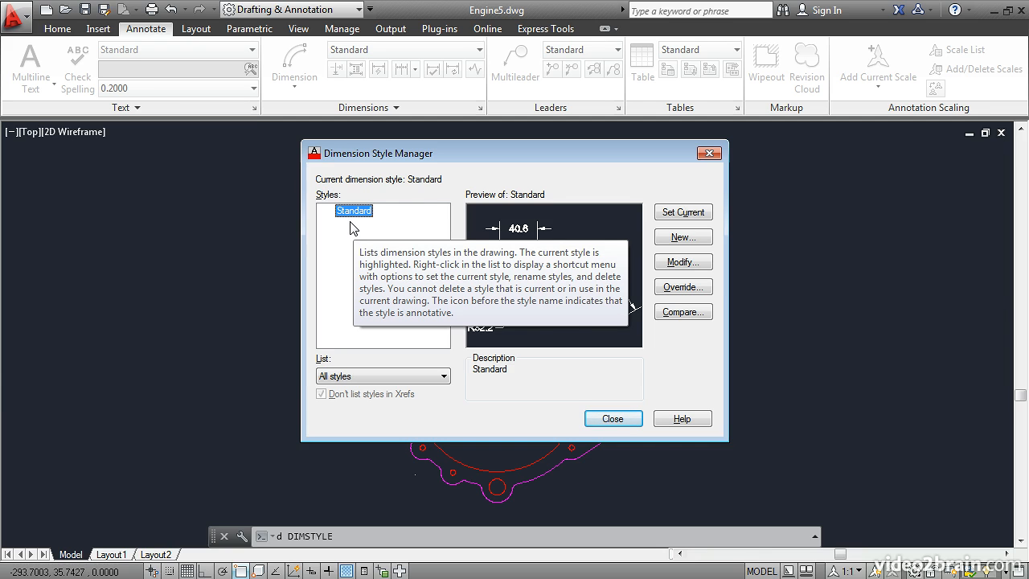
click(680, 262)
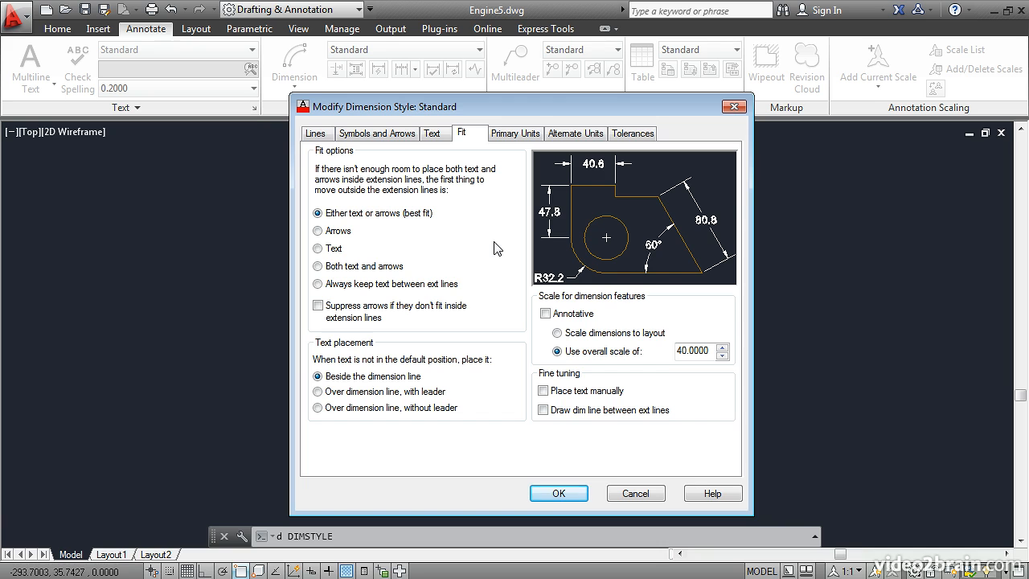
click(317, 135)
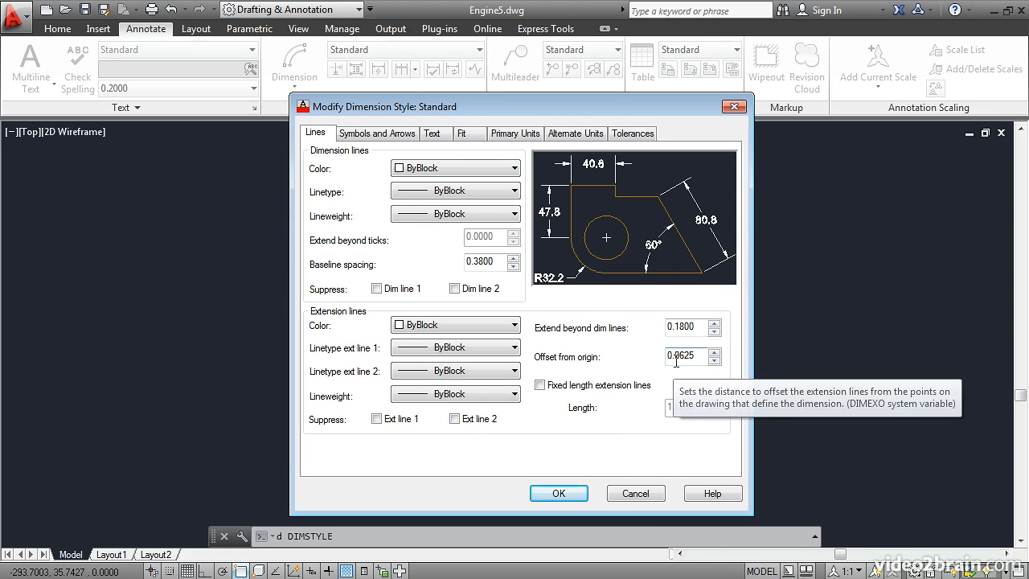
- Set the extension lines' offset from origin to 0.25
drag(675, 355, 697, 355)
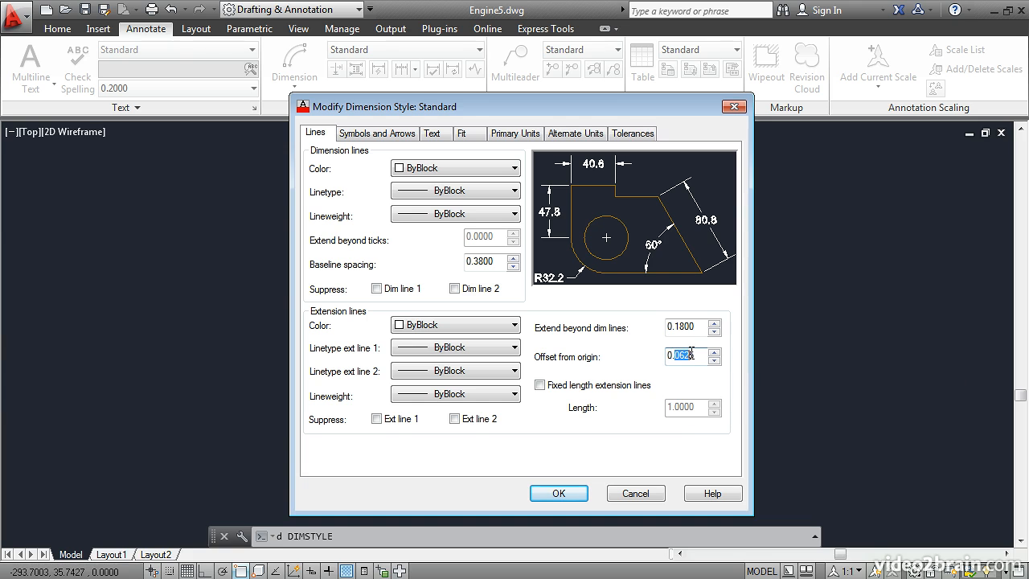
text(25)
key(Tab)
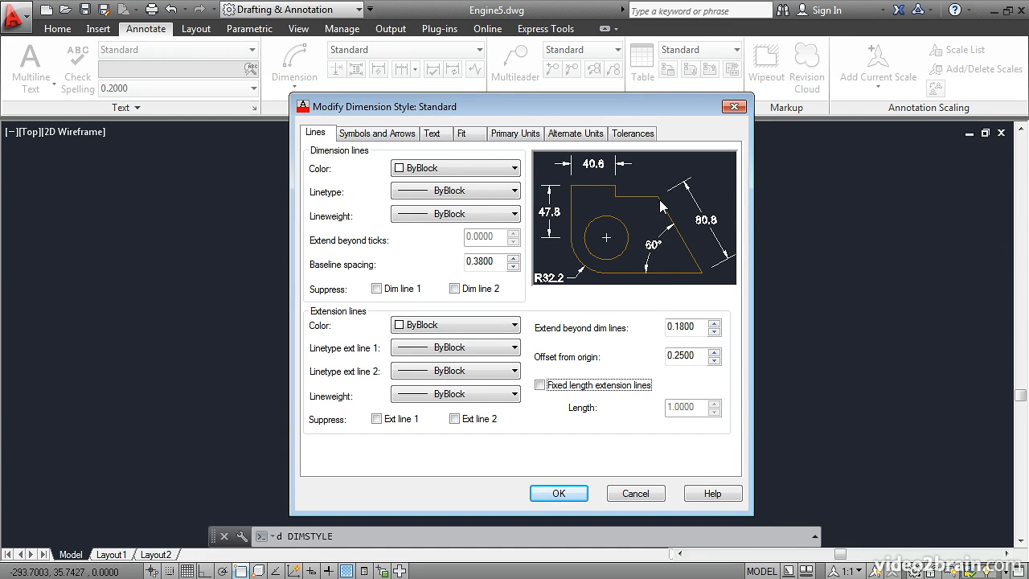
- Set the extension lines' offset from origin to 0.125
click(676, 356)
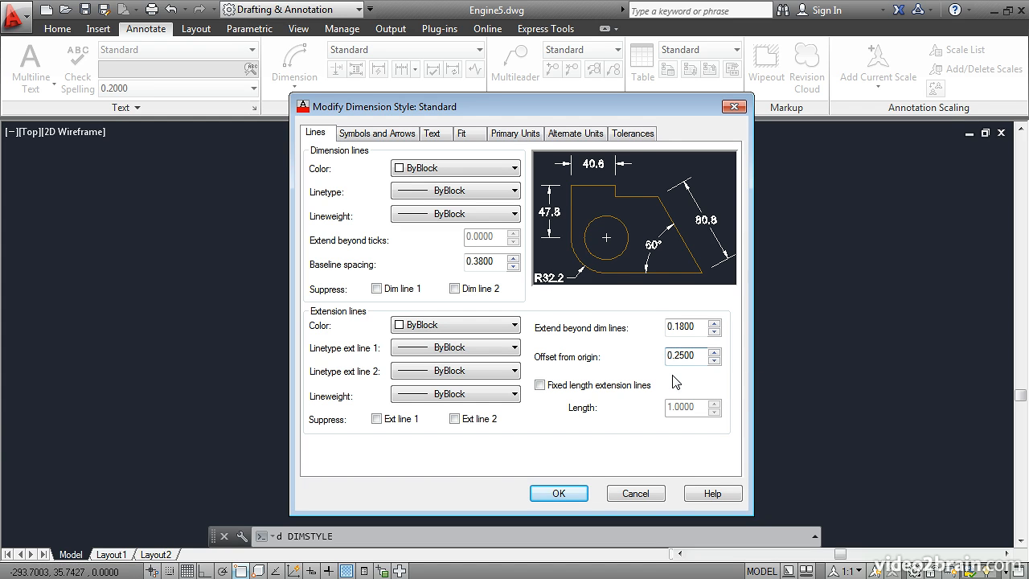
text(1)
key(Tab)
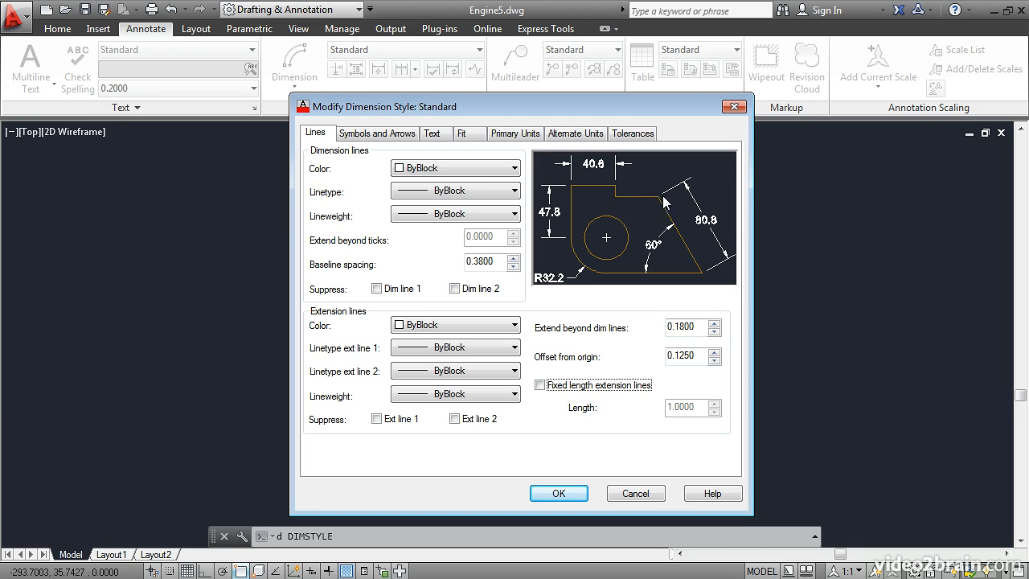
- Change the first and second arrowheads to Architectural tick and set the text alignment to Aligned with dimension line
click(380, 137)
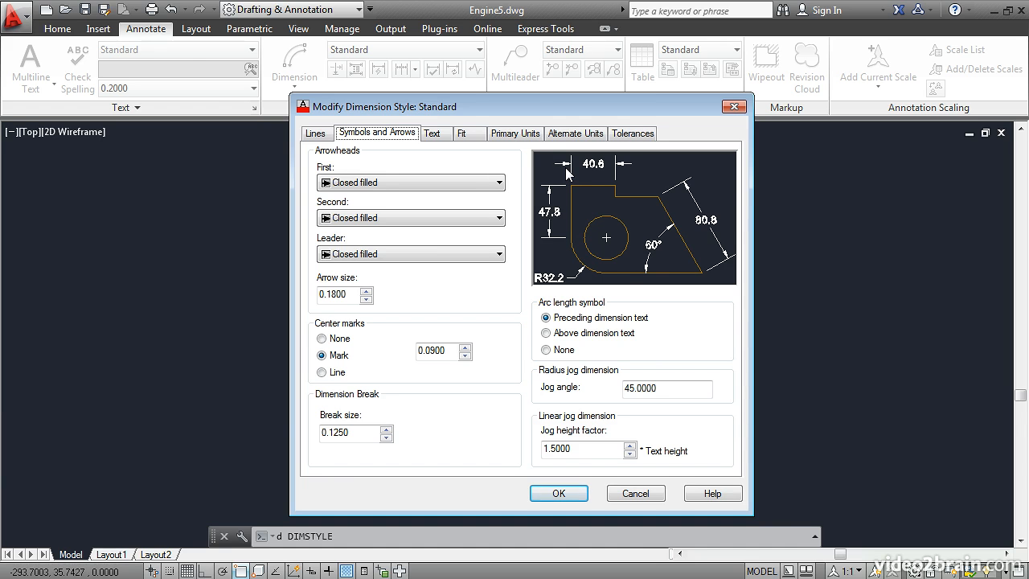
click(454, 184)
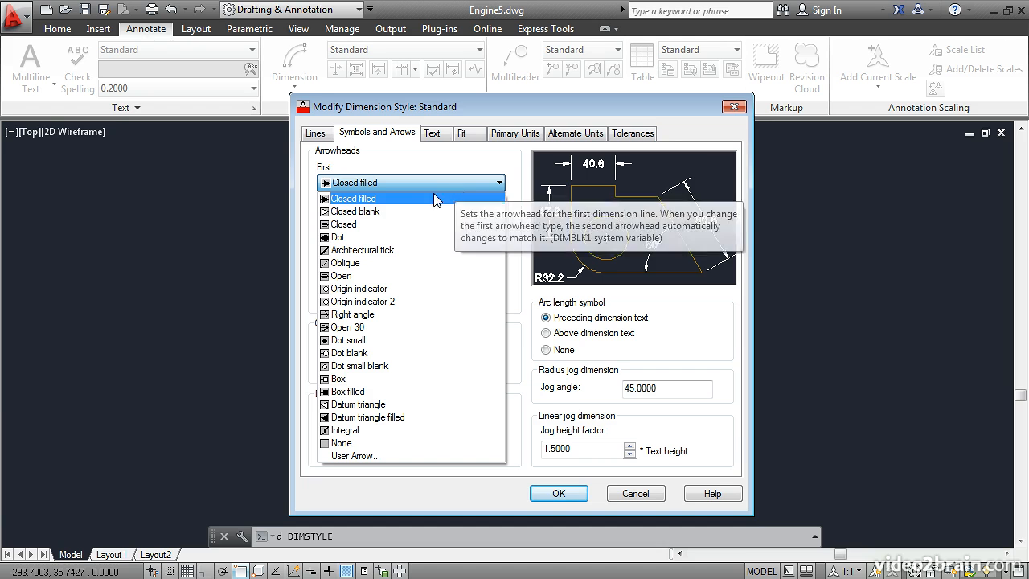
click(372, 250)
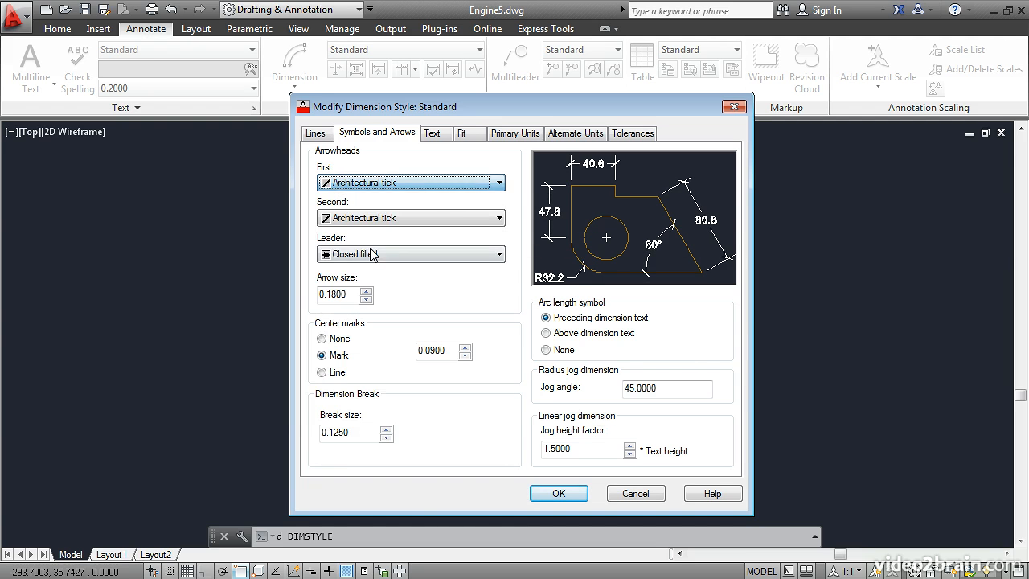
click(434, 134)
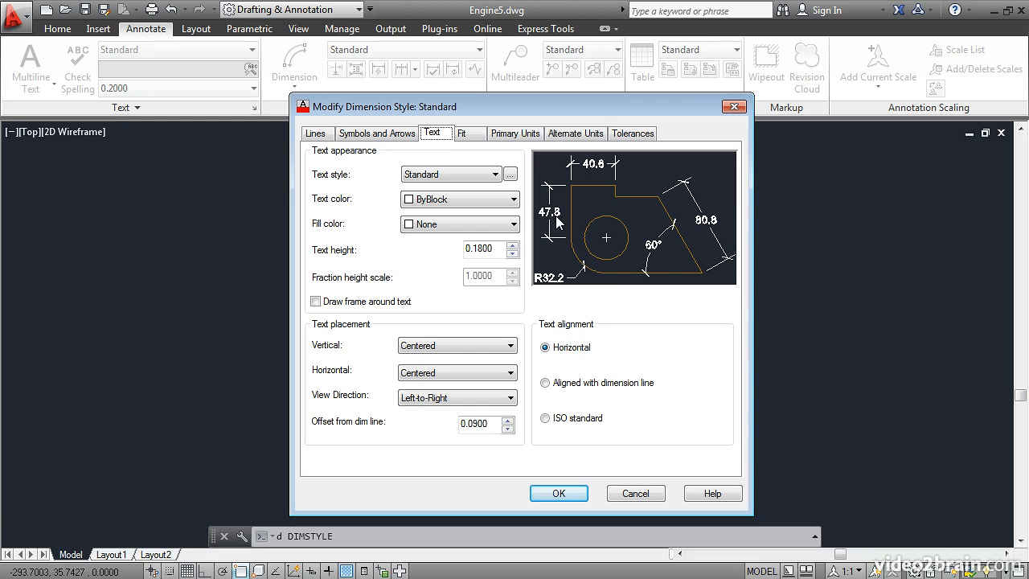
click(545, 384)
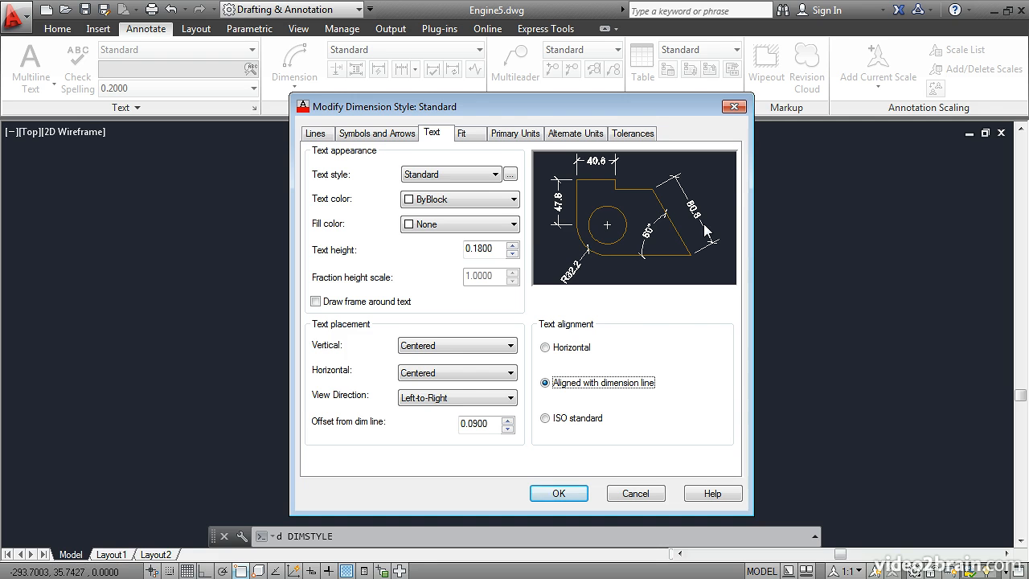
- Set the overall scale for dimension features to 20
click(471, 138)
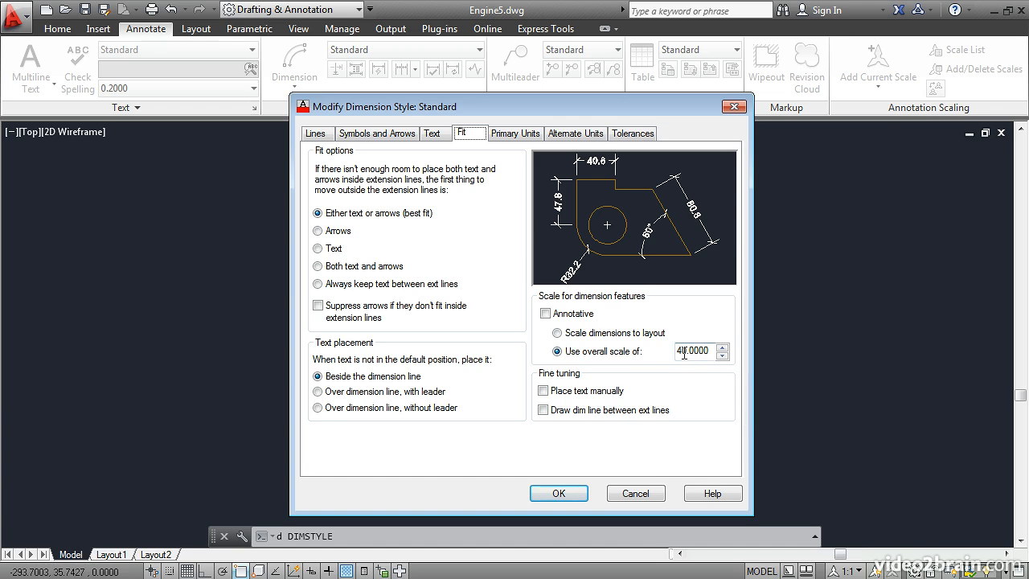
drag(684, 353, 678, 359)
text(2)
key(Tab)
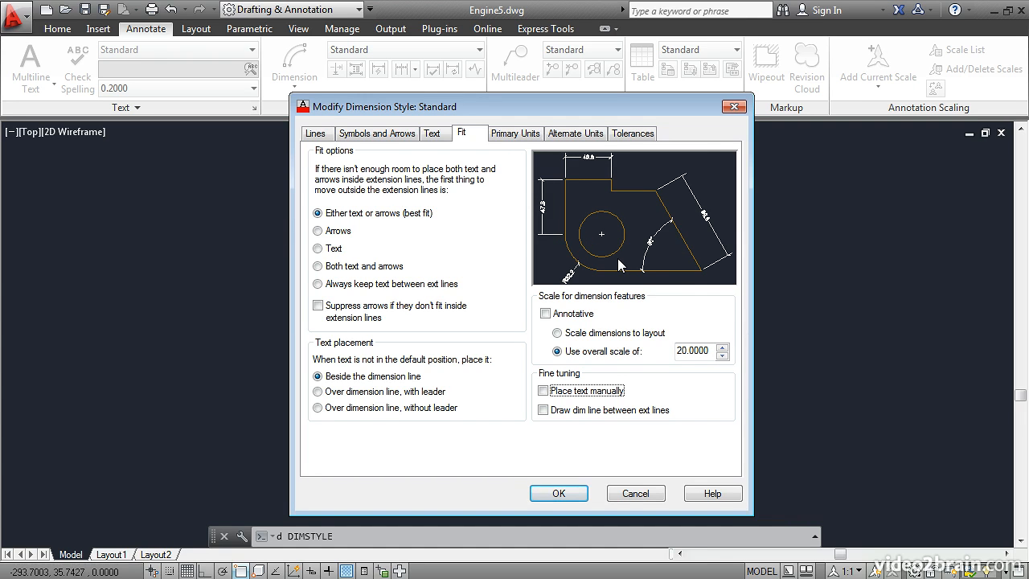
- Set the linear dimension precision to 0, then apply the style changes to the drawing and close the style manager
click(517, 136)
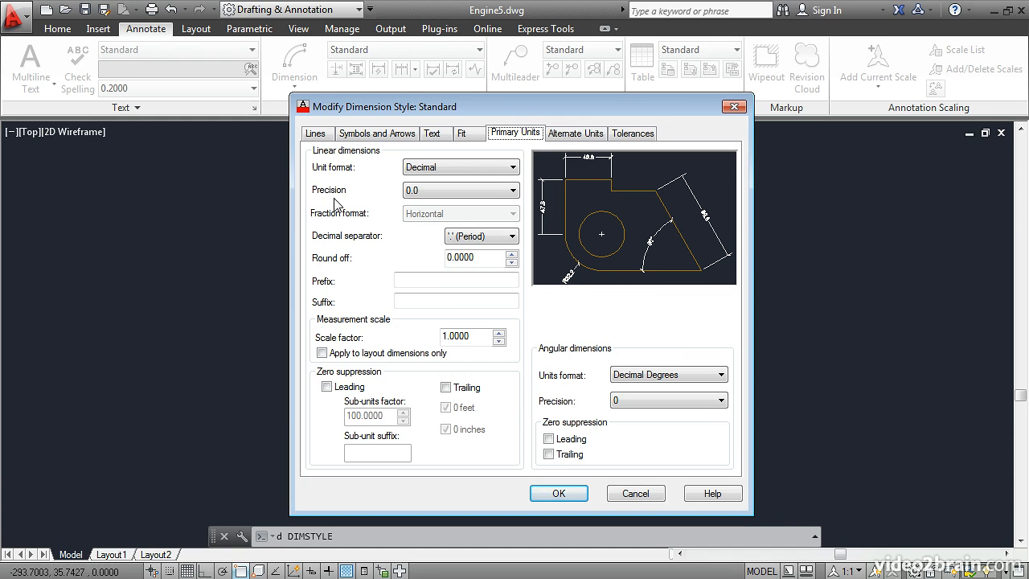
click(421, 192)
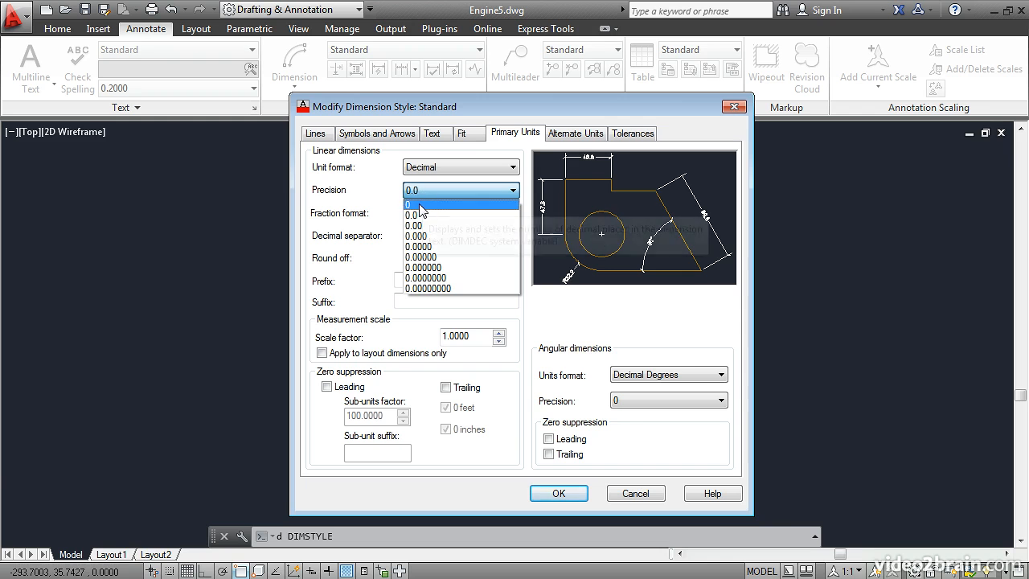
click(418, 206)
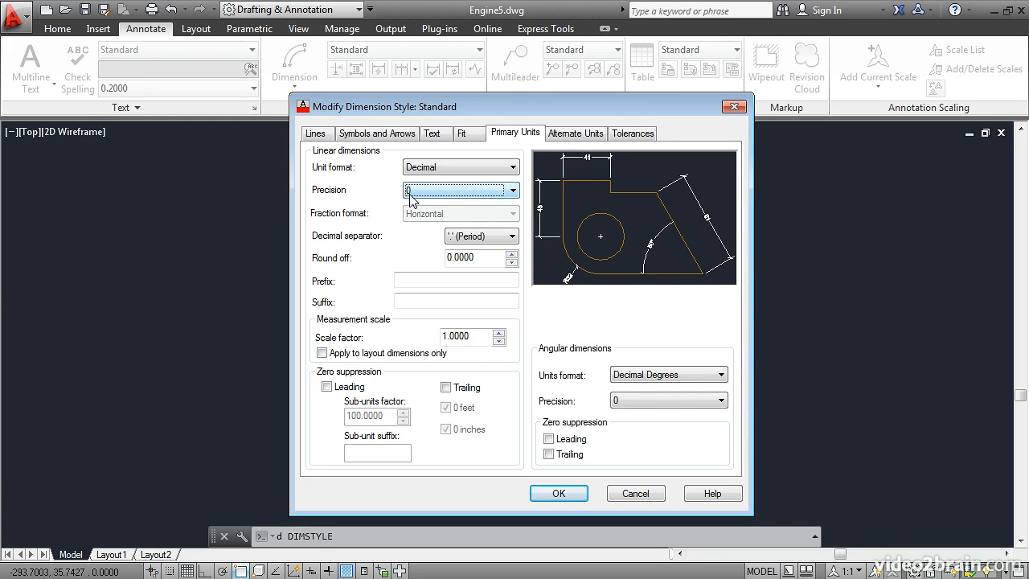
click(551, 493)
click(604, 418)
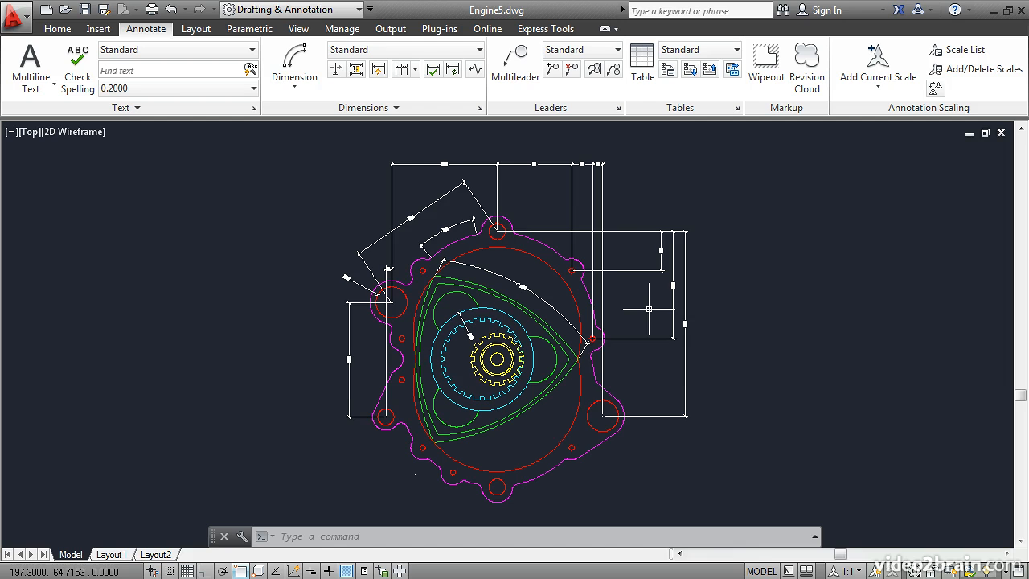
- Modify the Standard dimension style again to use an overall scale of 40 and apply it to the drawing
key(Return)
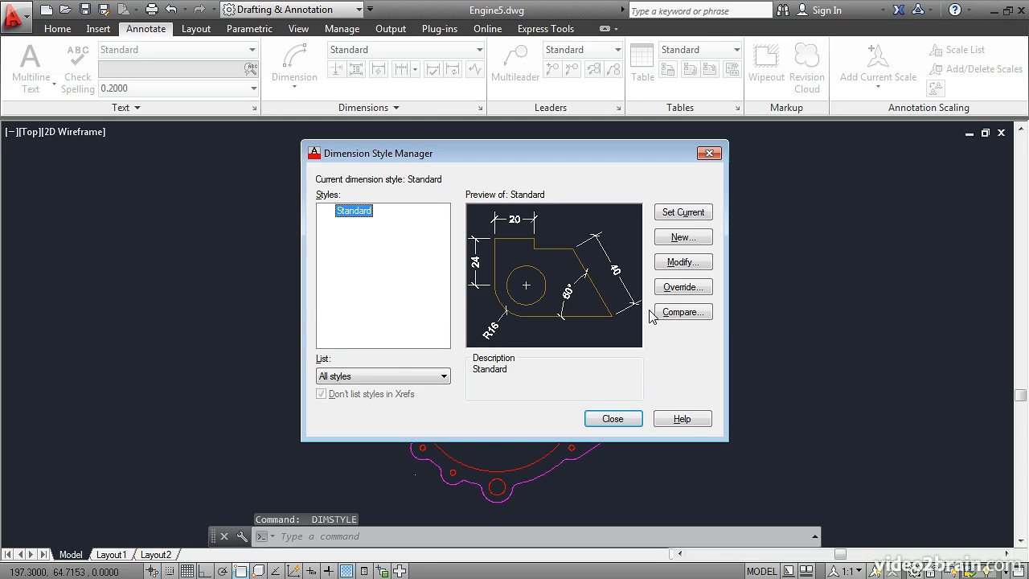
click(684, 263)
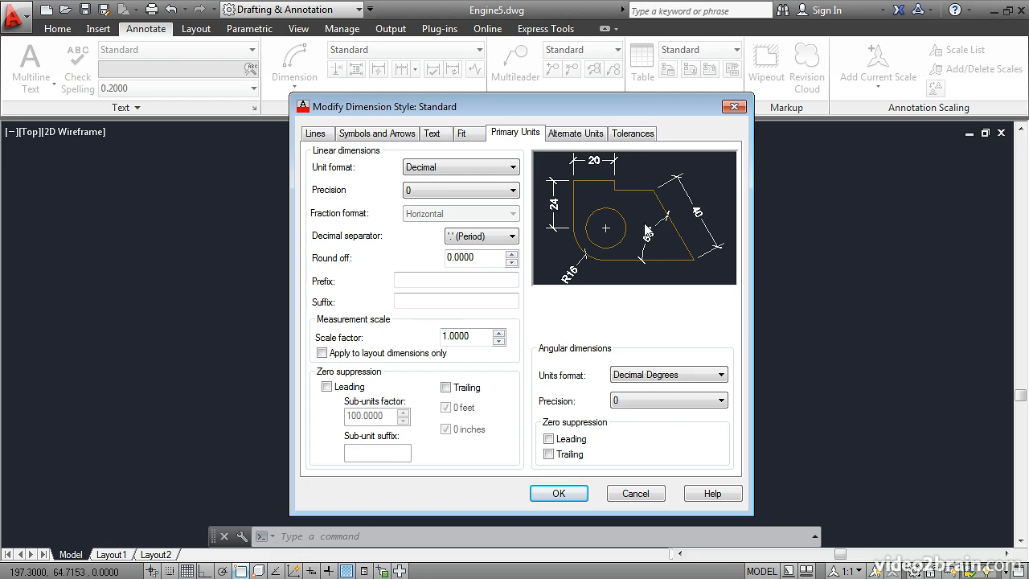
click(474, 140)
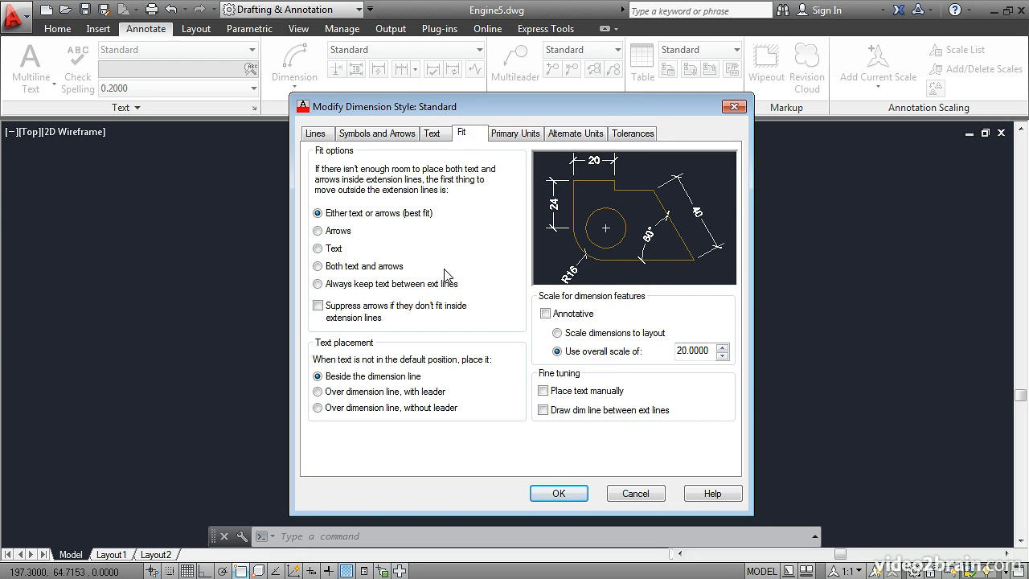
drag(681, 350, 657, 366)
text(4)
click(554, 493)
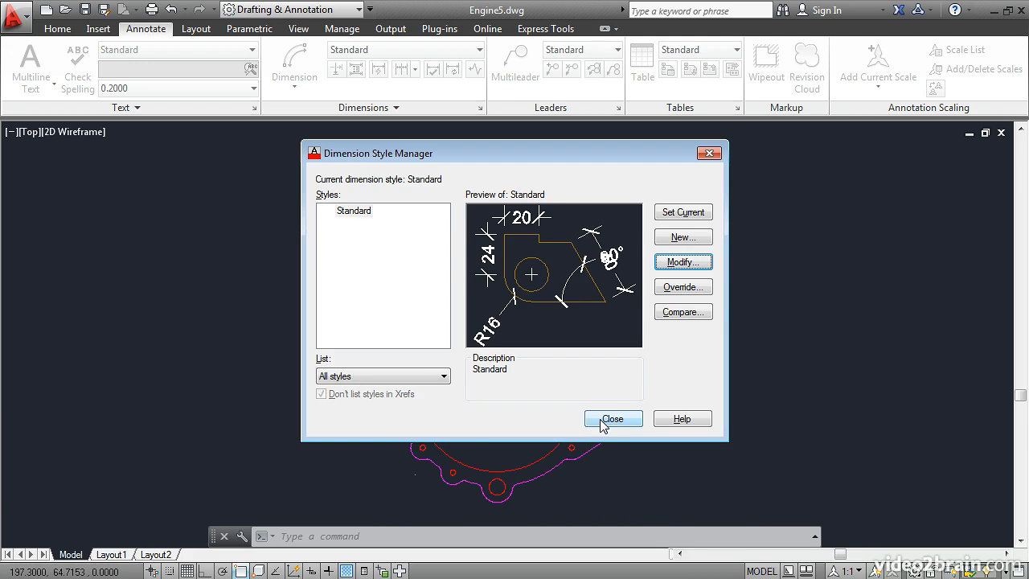
click(607, 420)
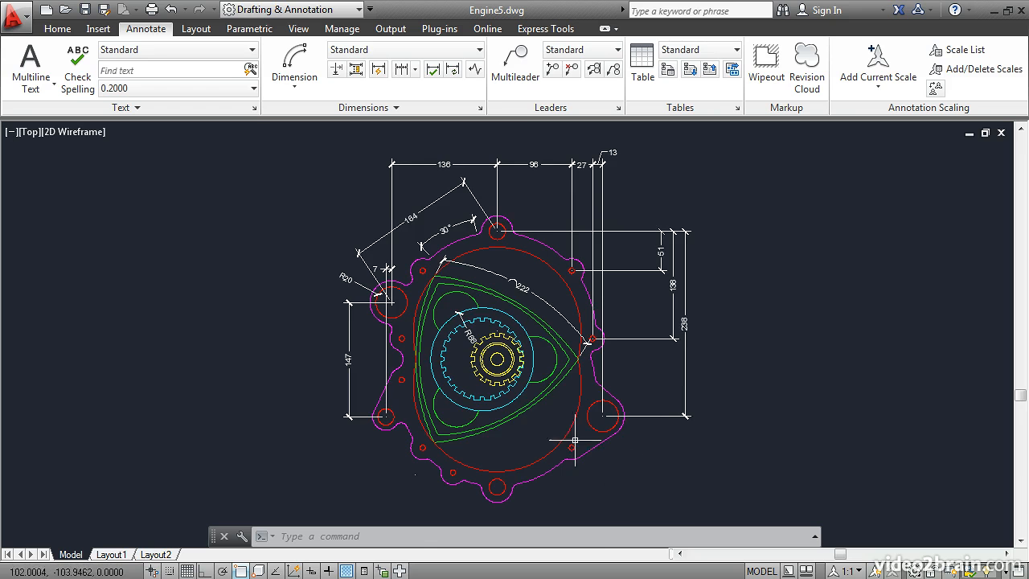
- Create a new dimension sub-style based on Standard that is used only for radius dimensions
scroll(447, 315, up, 4)
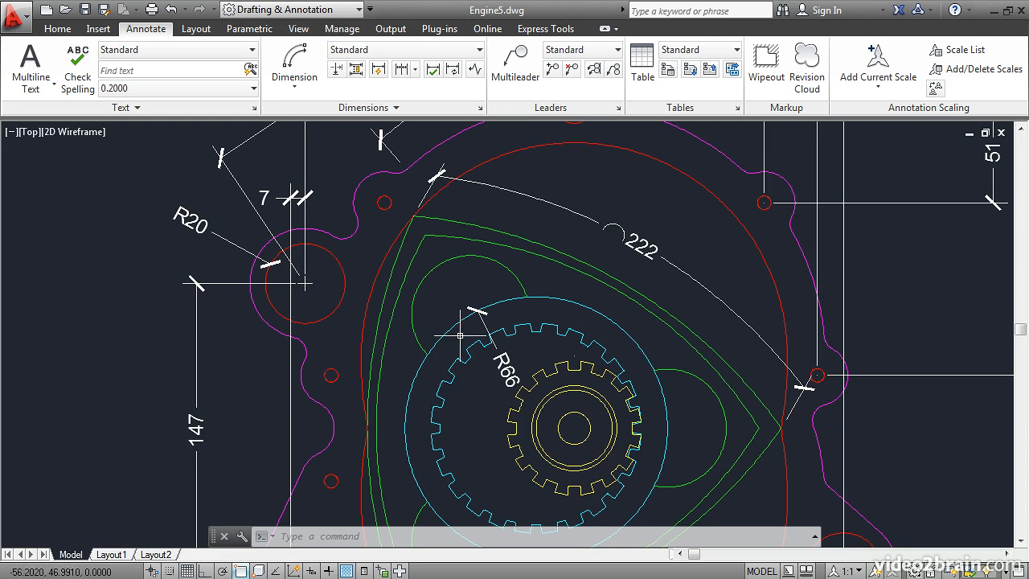
mouse_move(415, 242)
middle_down()
mouse_move(518, 422)
mouse_move(444, 262)
middle_up()
click(217, 239)
click(298, 283)
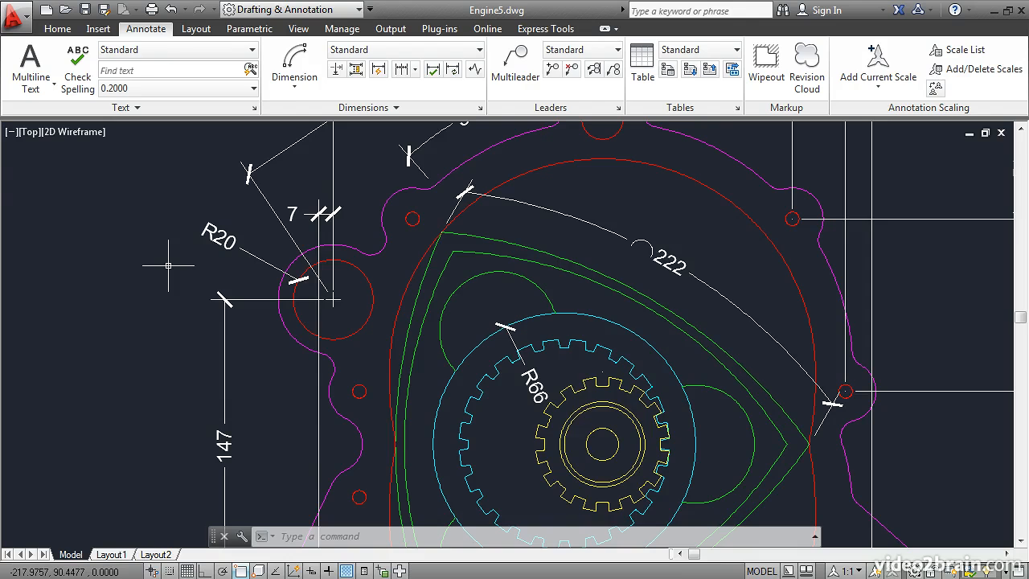
text(d)
key(Return)
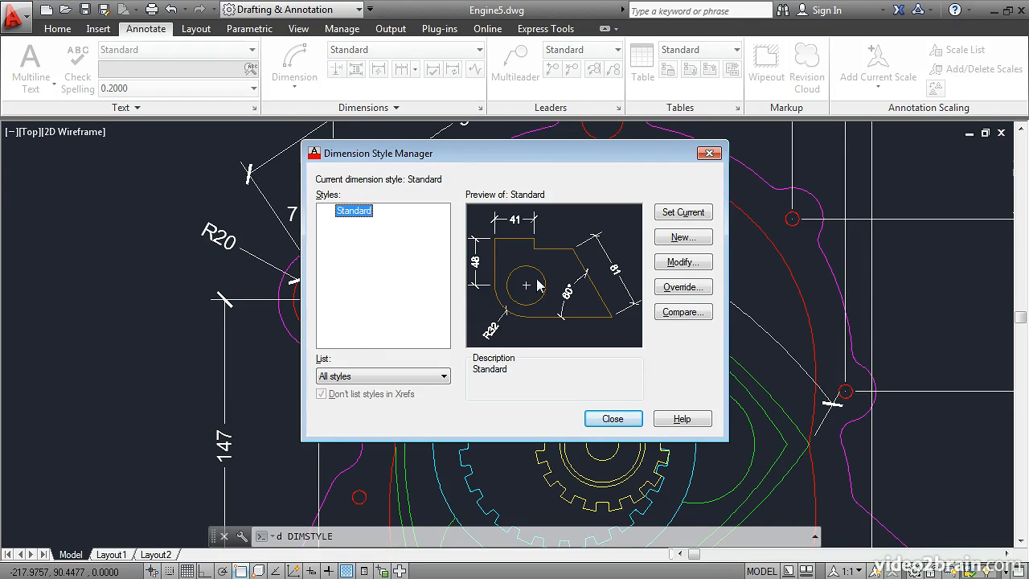
click(666, 241)
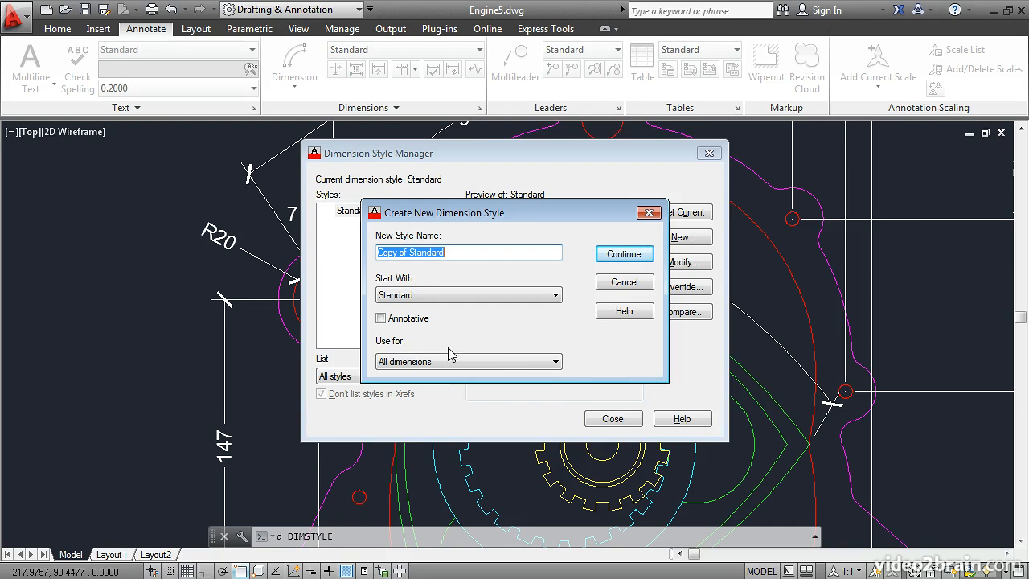
click(554, 364)
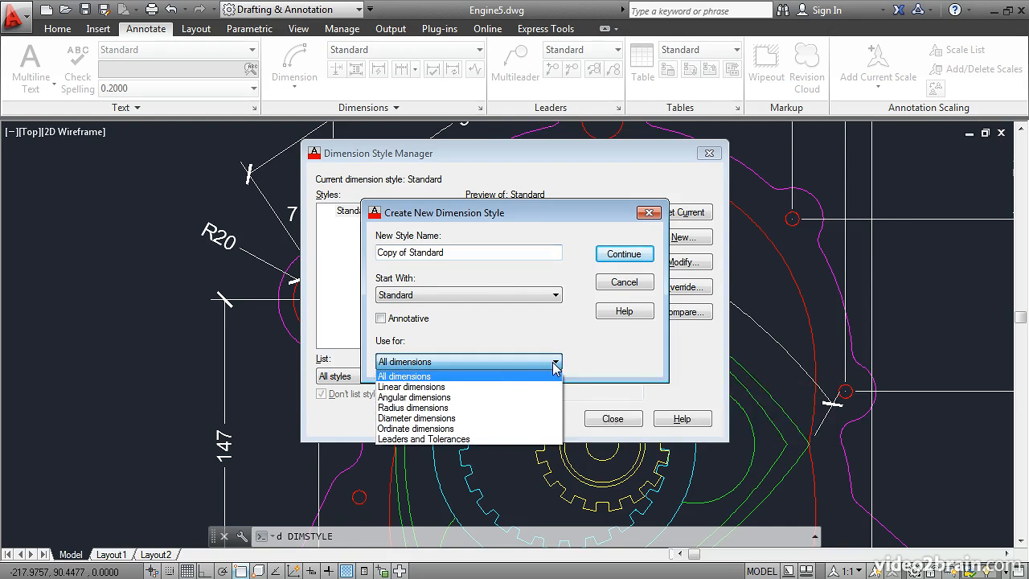
click(435, 407)
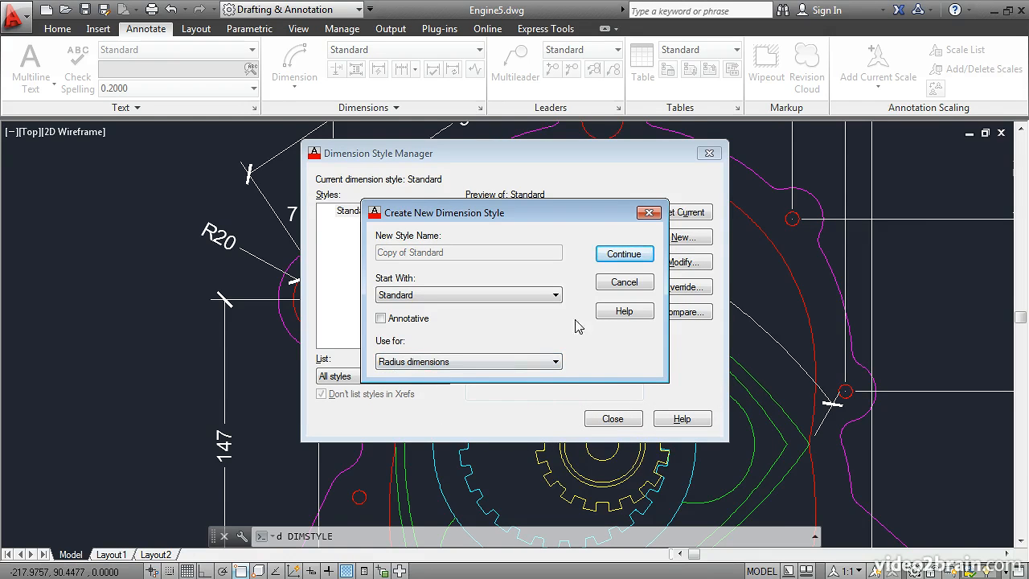
click(623, 254)
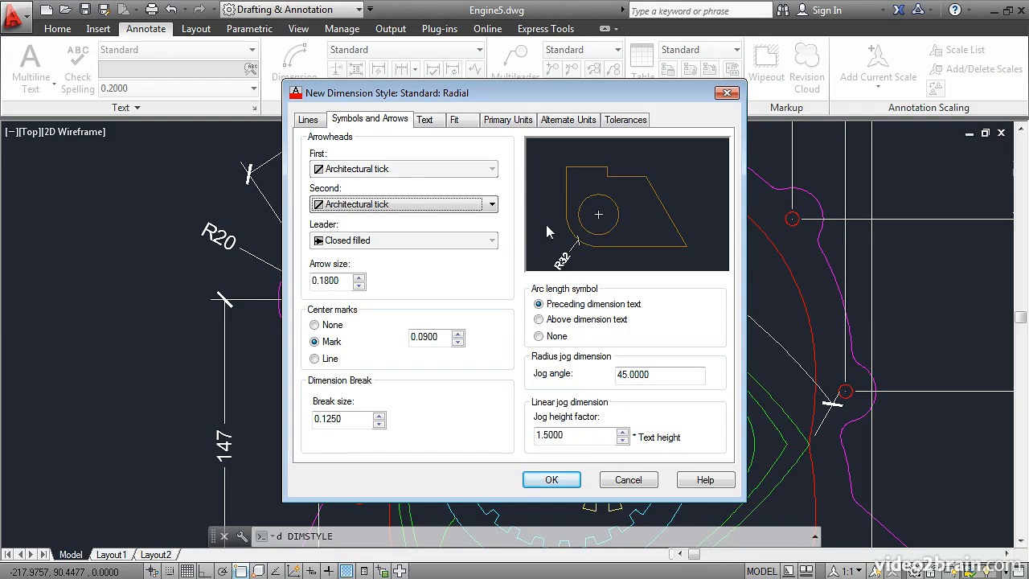
- Set the radial sub-style's second arrowhead to Closed filled, save it and close the style manager
click(491, 206)
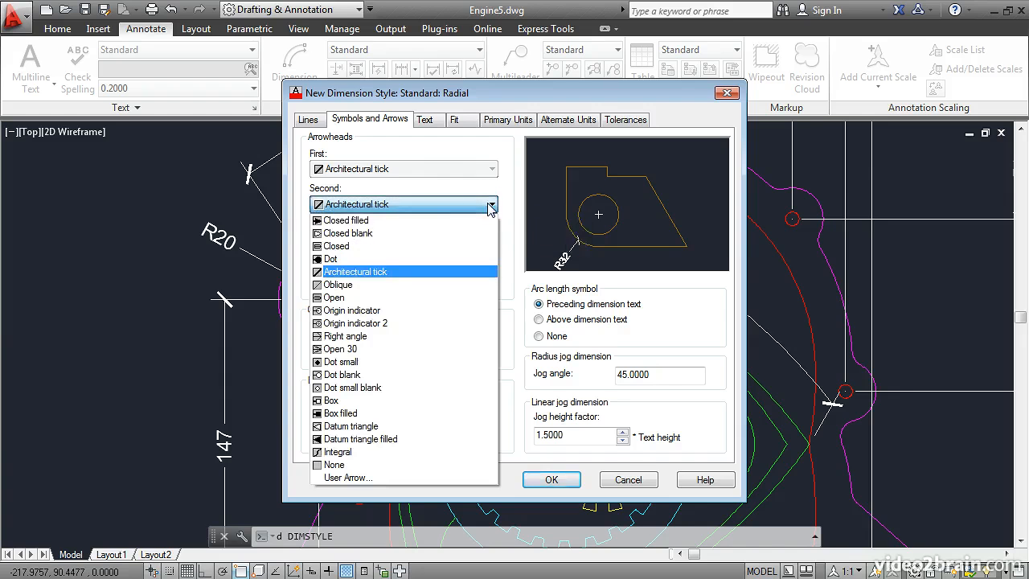
click(364, 222)
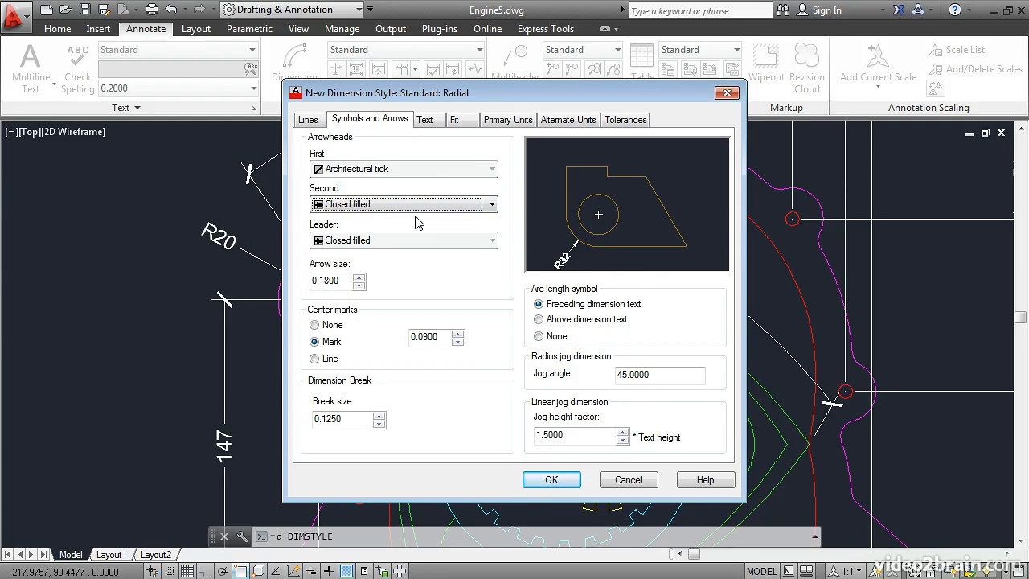
click(552, 479)
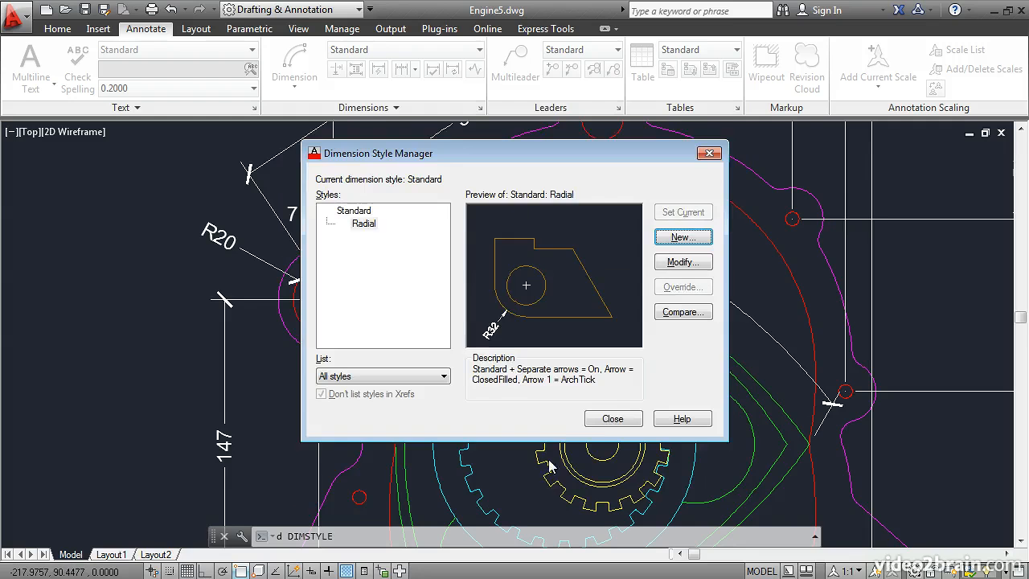
click(611, 419)
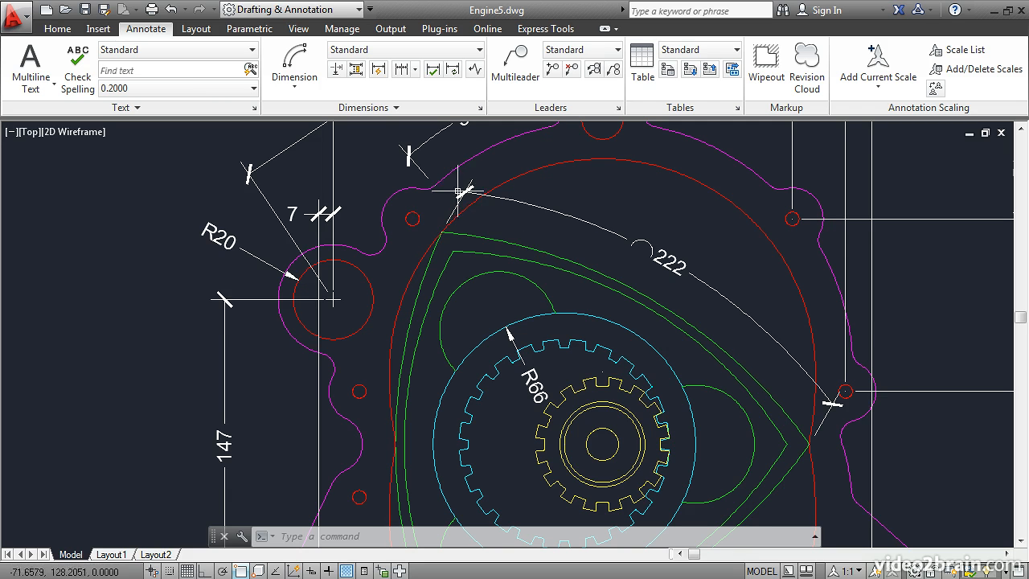
- Examine the object type and properties of the long curved dimension above the rotor
mouse_move(447, 202)
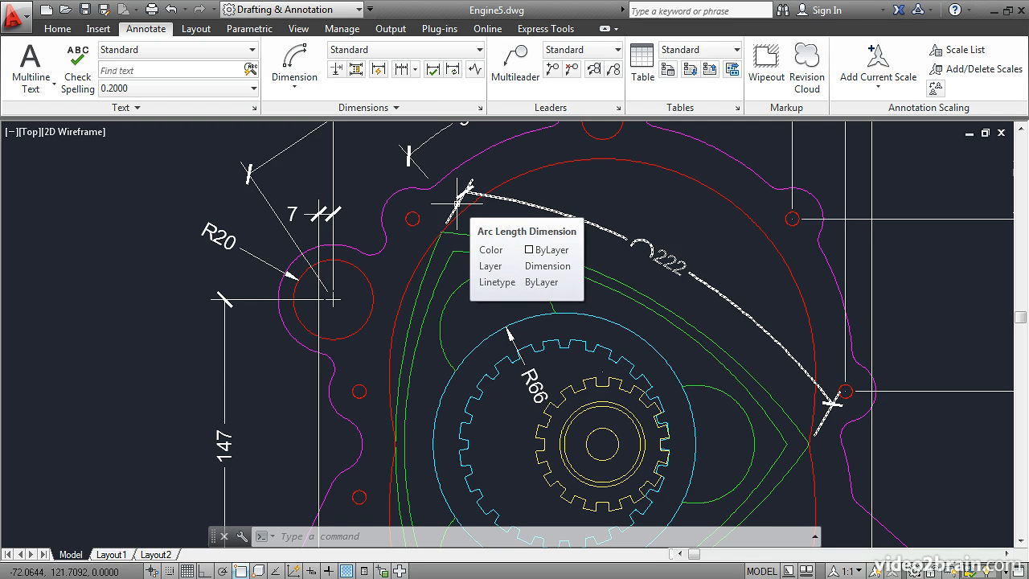
- Override the first arrowhead of the arc length dimension above the rotor with Closed filled in its object properties
click(456, 203)
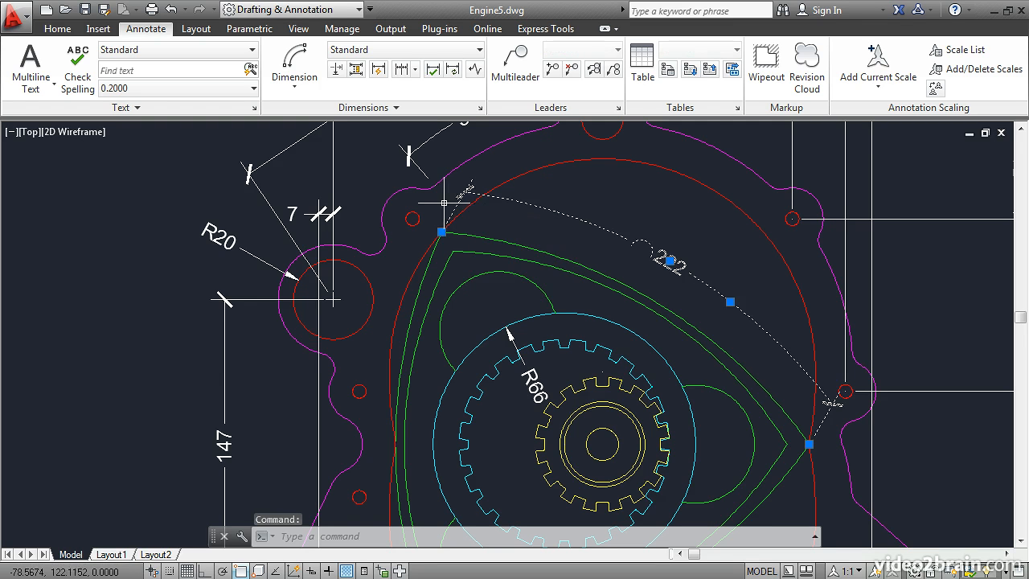
right_click(547, 148)
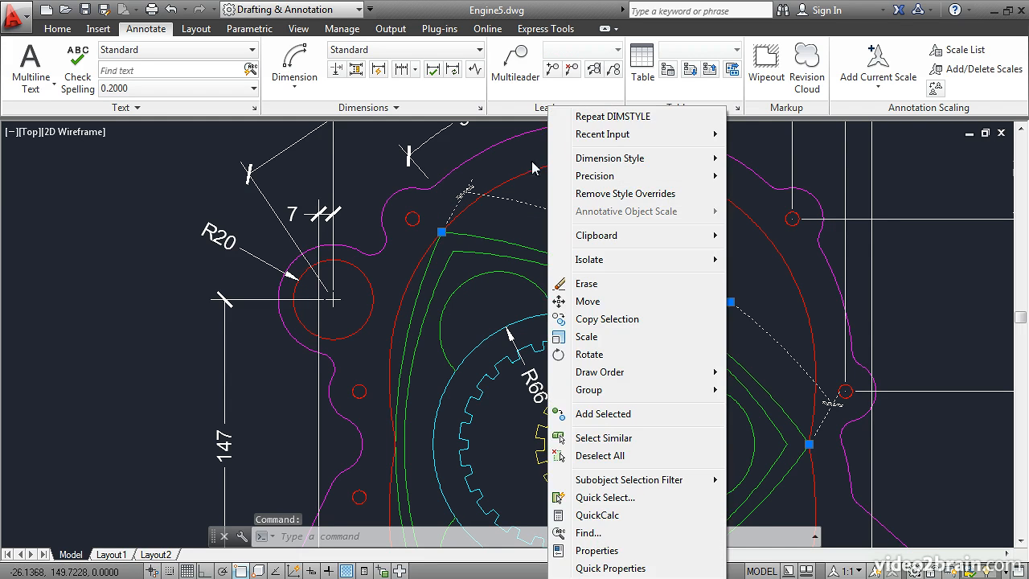
click(595, 551)
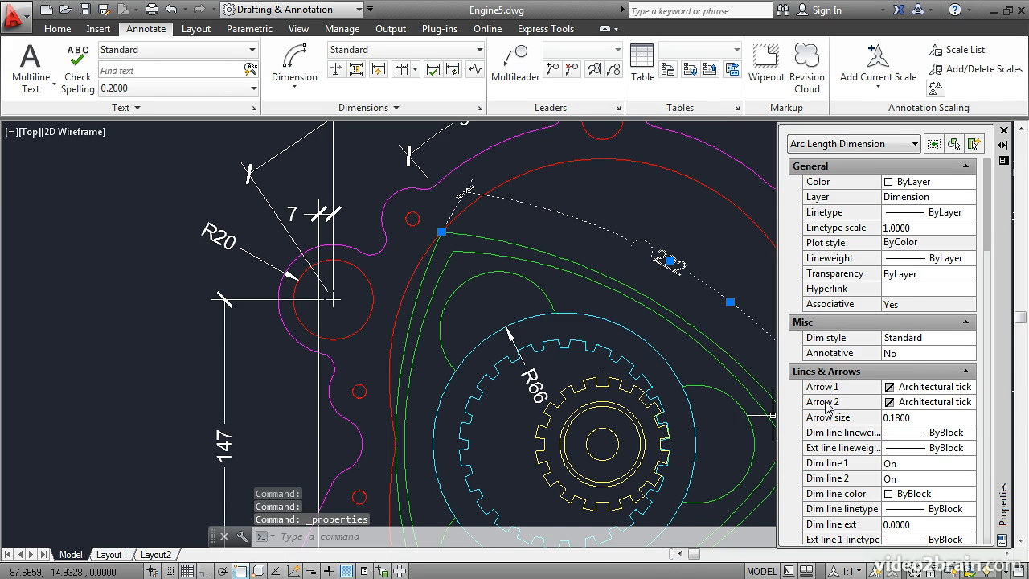
click(936, 392)
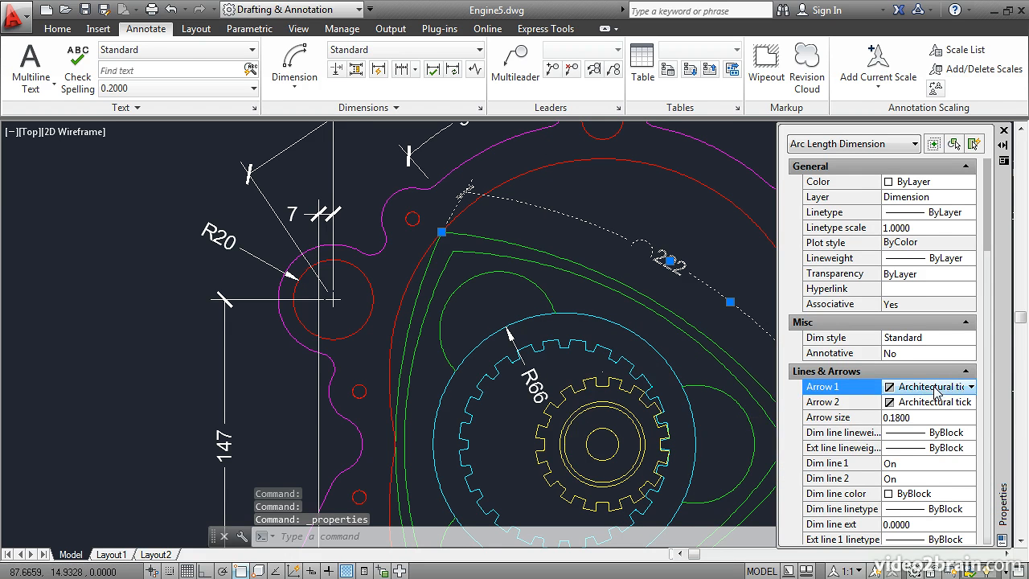
click(970, 387)
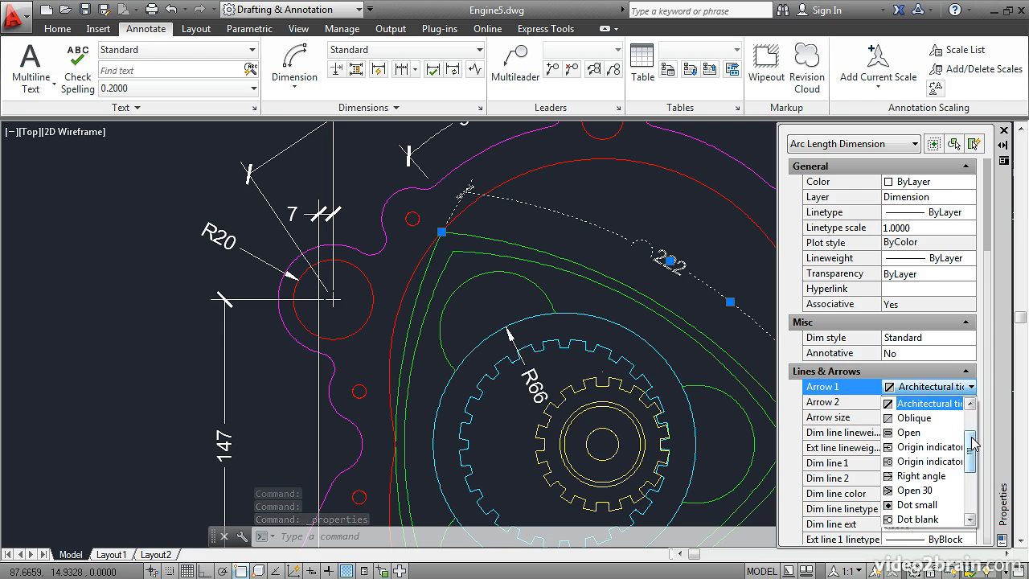
scroll(975, 440, up, 2)
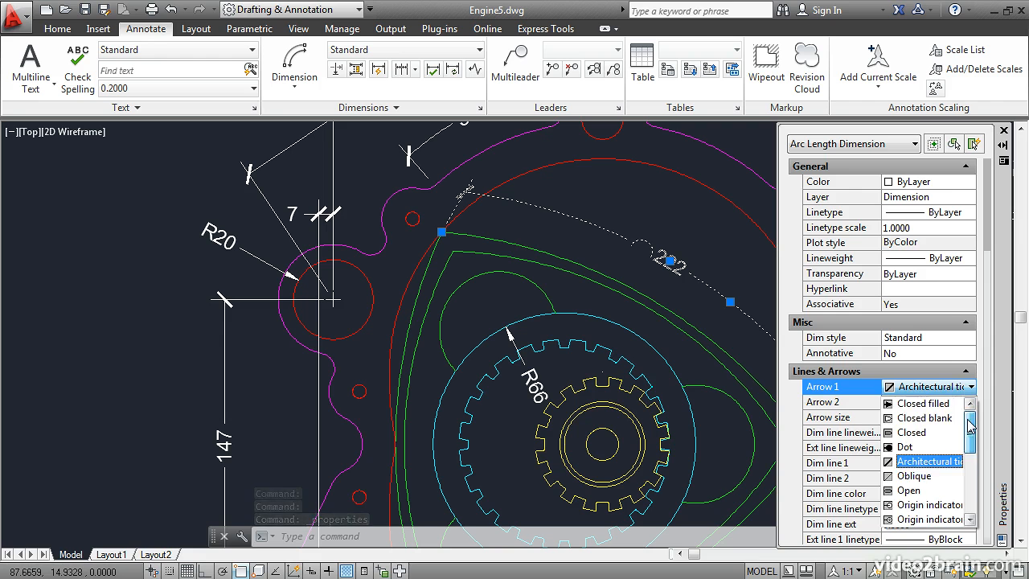
click(922, 405)
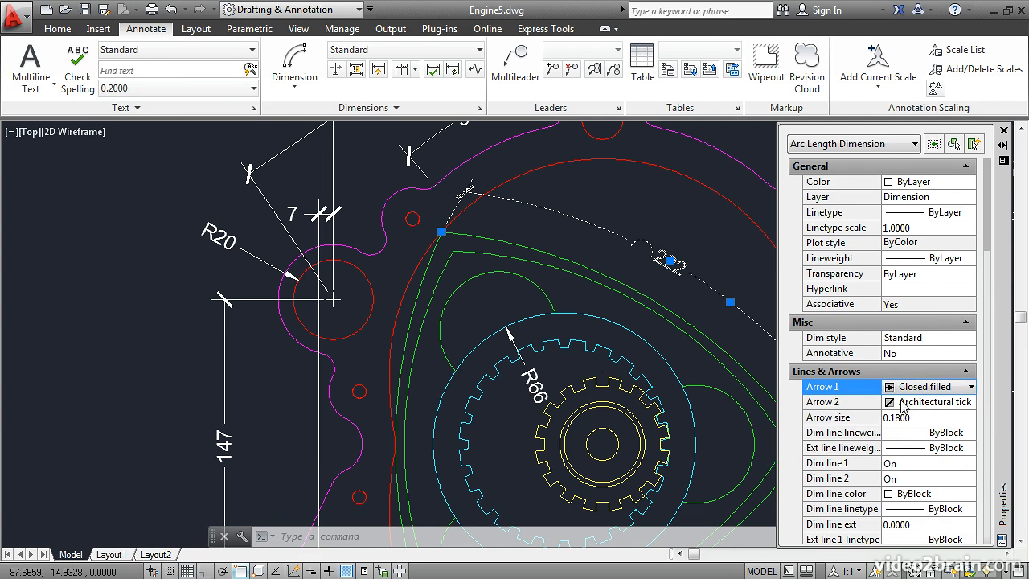
- Set the arc length dimension's second arrowhead to Closed filled, close its properties and deselect it
click(911, 404)
click(971, 403)
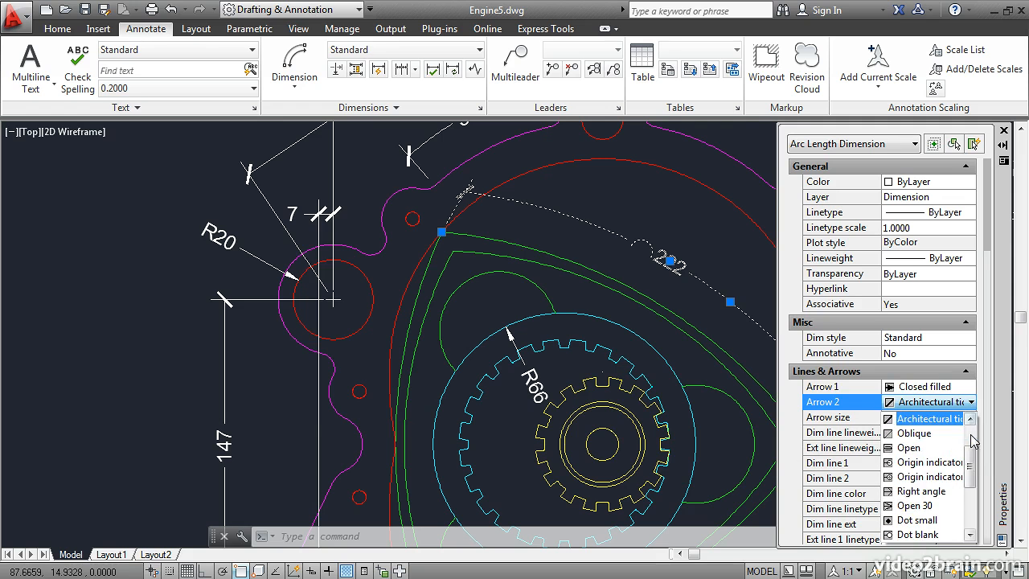
scroll(971, 459, up, 2)
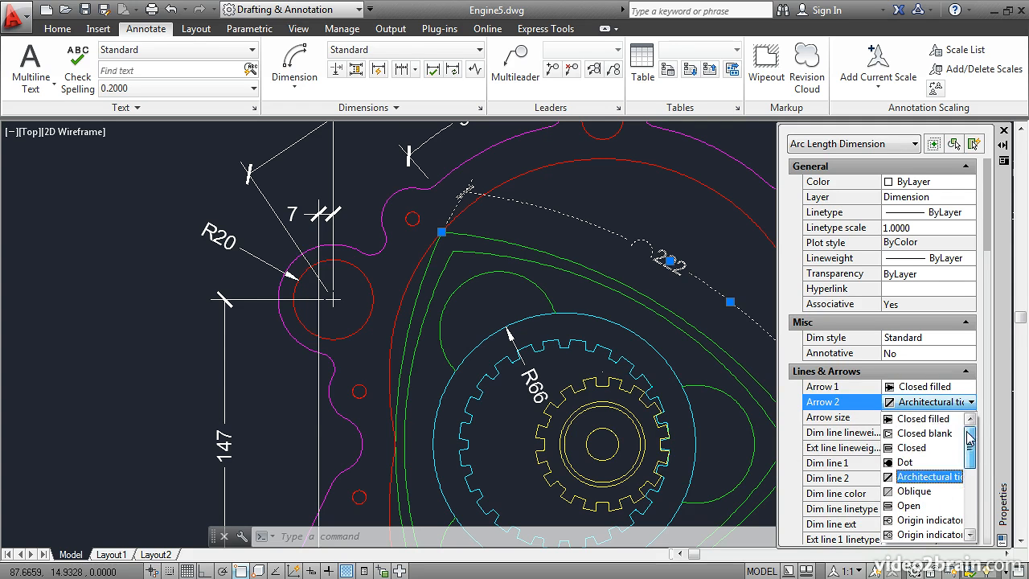
click(921, 421)
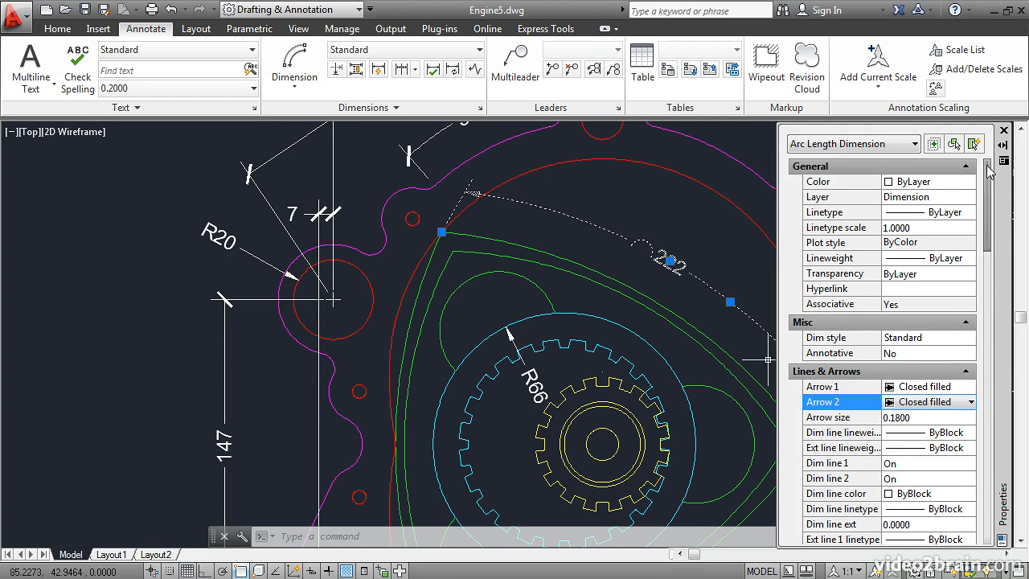
click(1004, 130)
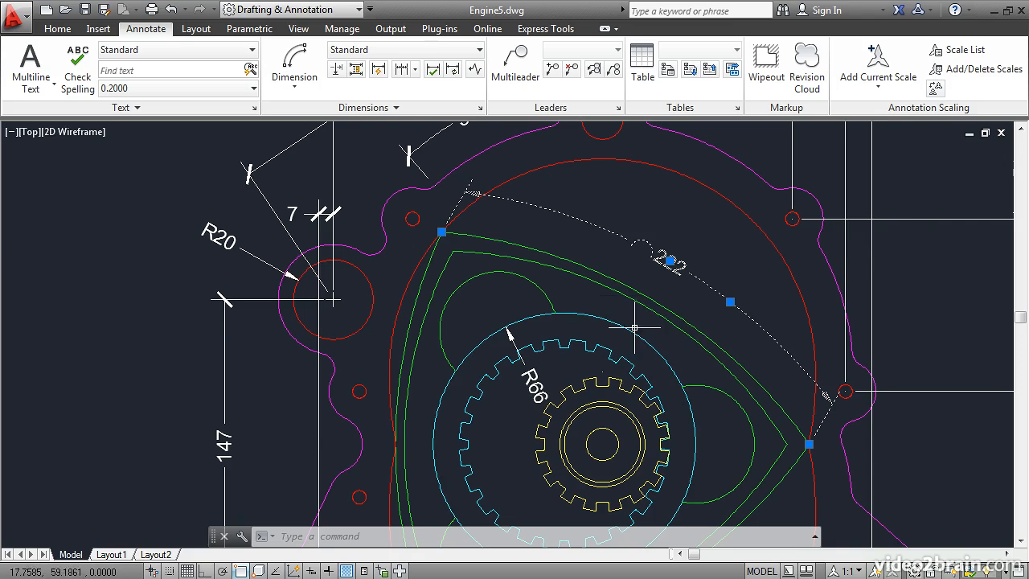
key(Escape)
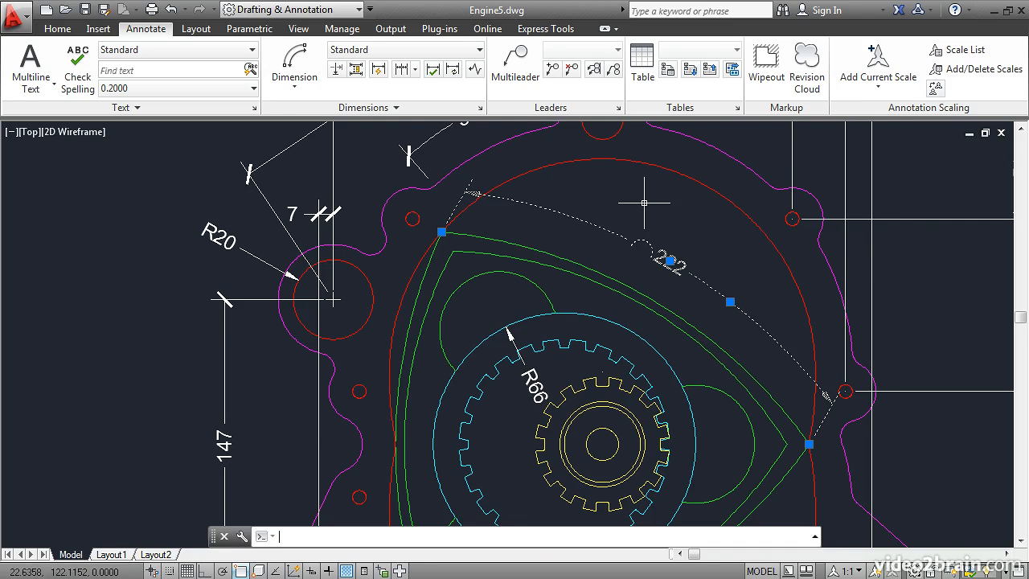
key(Escape)
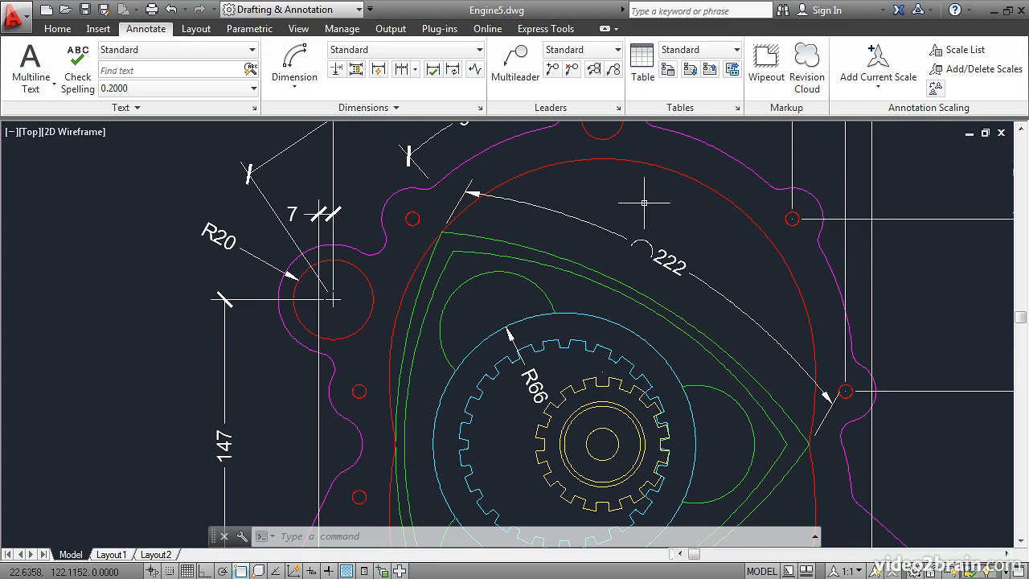